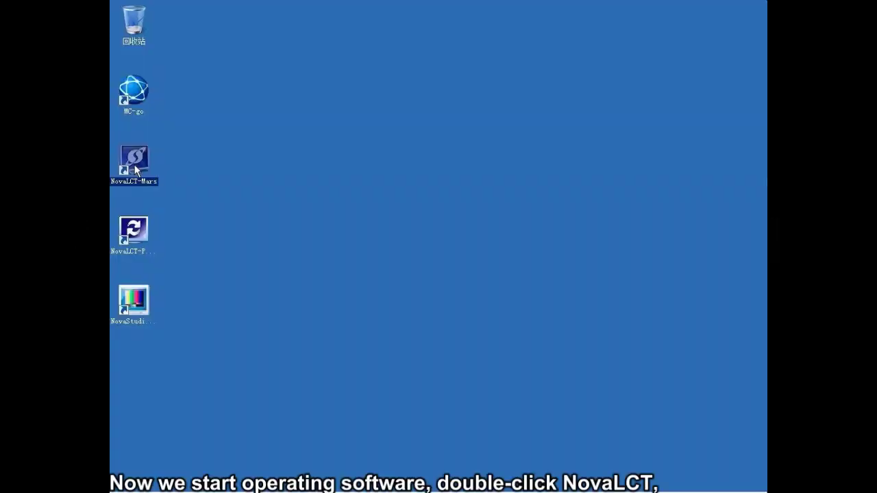
Step: Launch NovaLCT-Mars and log in as an advanced user with the account password
double_click(134, 166)
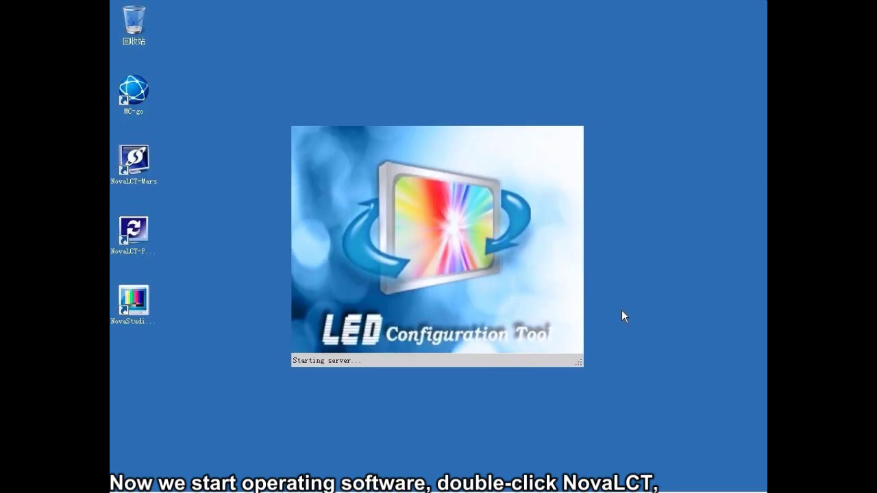
left_click(384, 160)
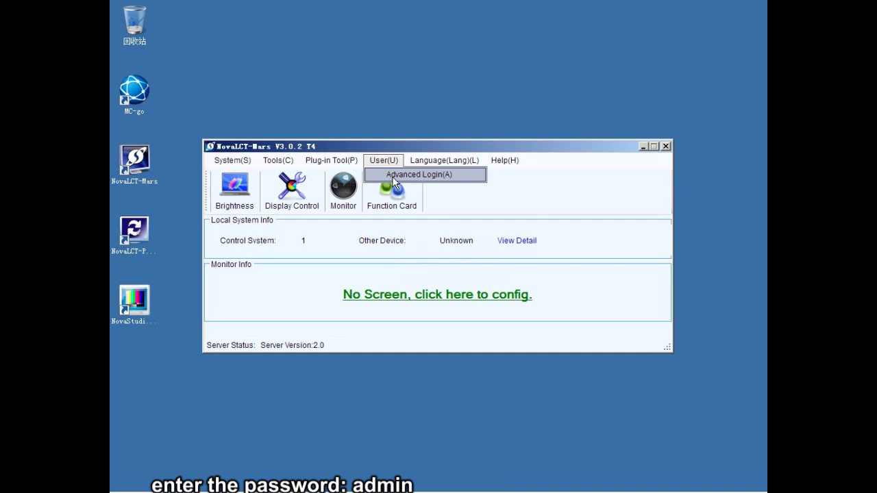
left_click(394, 177)
type("a")
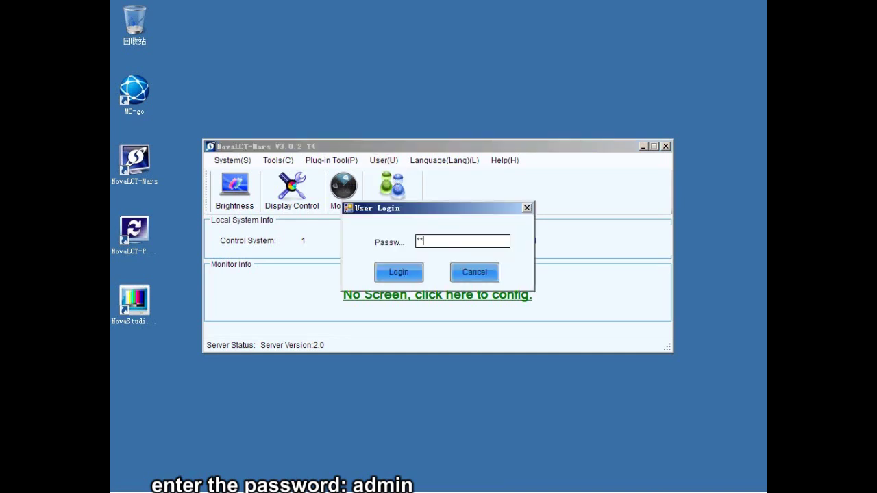
type("dmin")
left_click(404, 271)
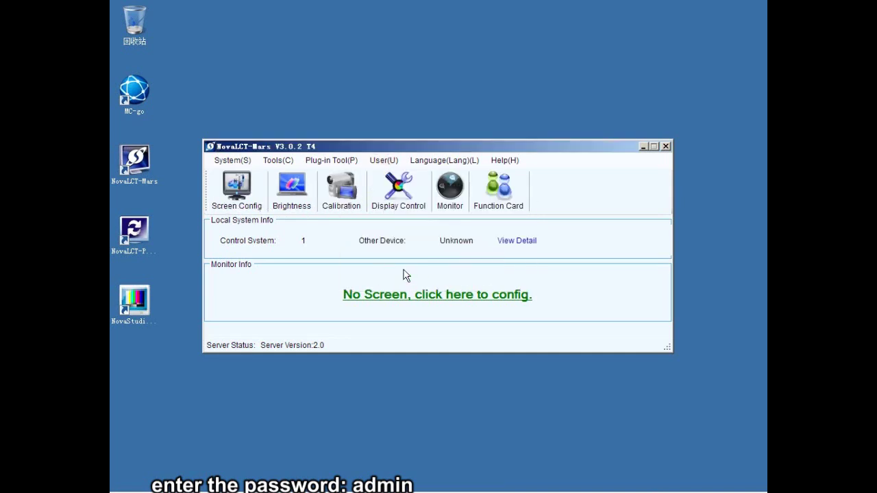
Step: Go to Screen Config's Sending Board settings and start a new Hot Backup pairing
left_click(232, 180)
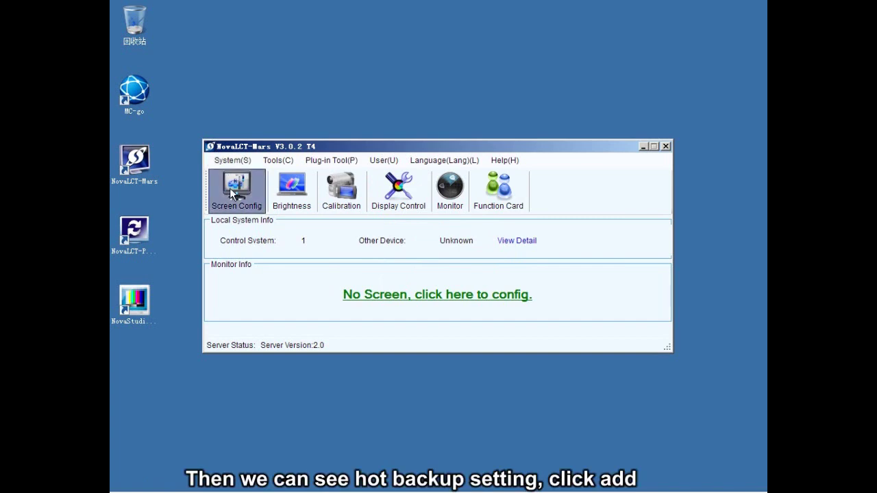
left_click(501, 322)
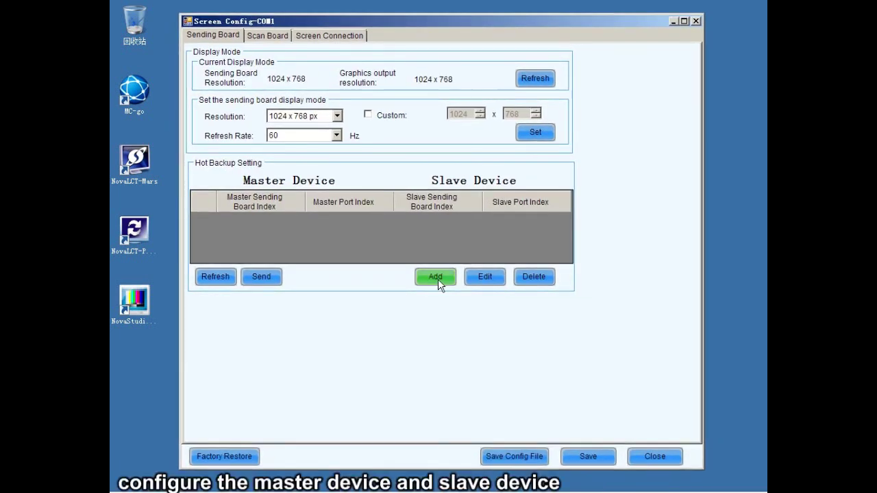
left_click(437, 278)
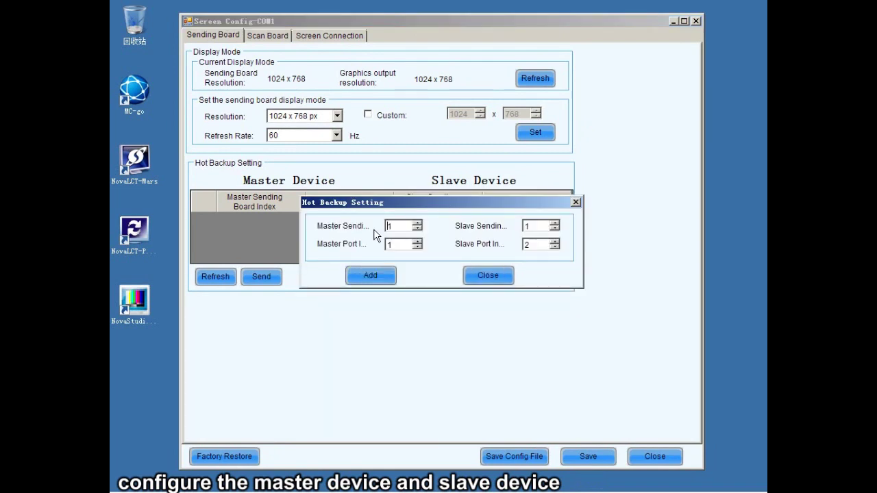
left_click(534, 226)
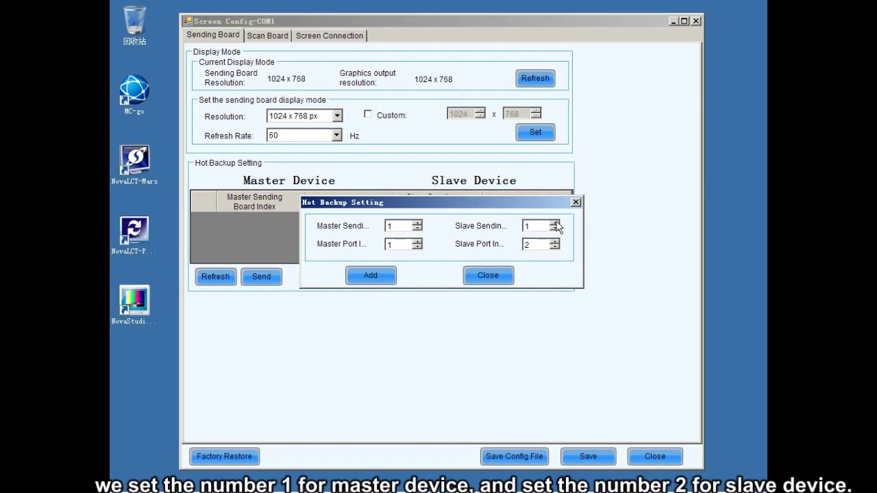
Step: Set the slave sending board to 2 and the slave port to 1
left_click(554, 223)
left_click(555, 248)
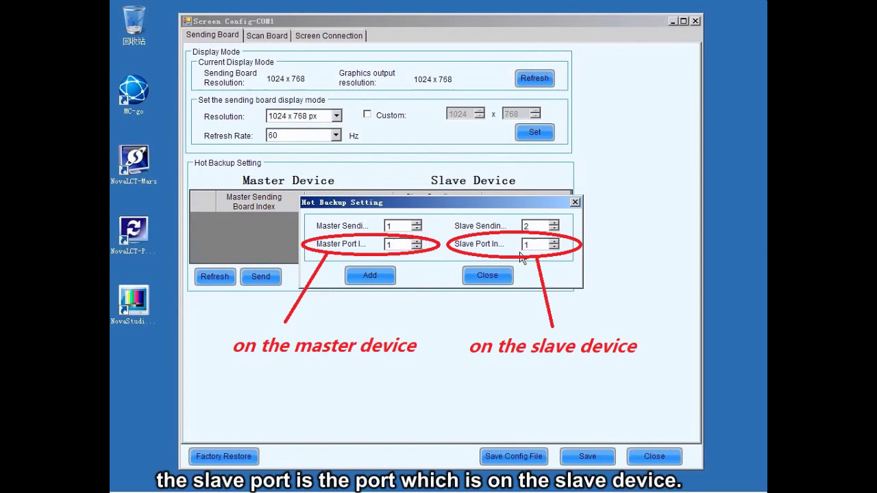
double_click(544, 248)
type("2")
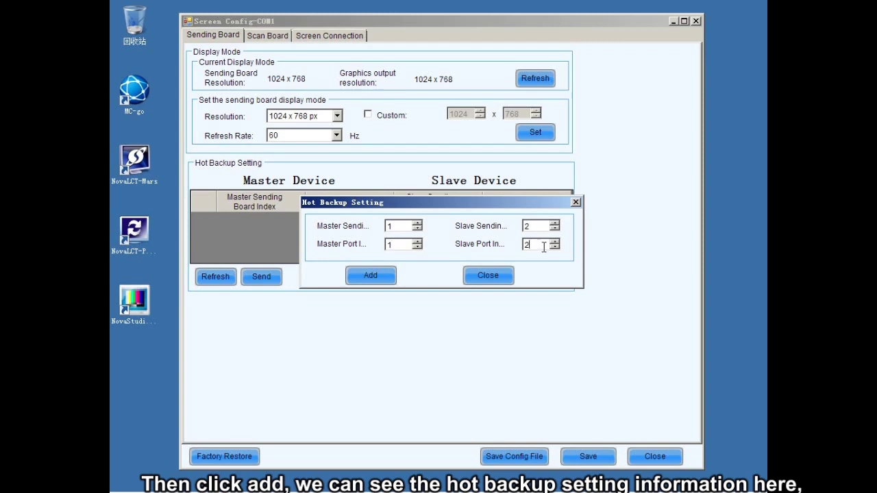
left_click(554, 248)
Step: Add the master 1/port 1 to slave 2/port 1 pairing and close the form
left_click(383, 278)
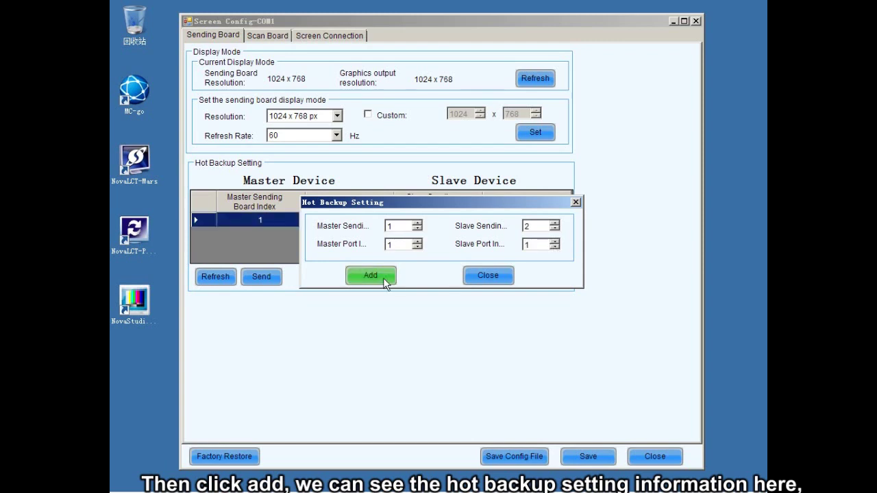
mouse_move(445, 203)
left_mouse_down()
mouse_move(427, 246)
mouse_move(403, 267)
left_mouse_up()
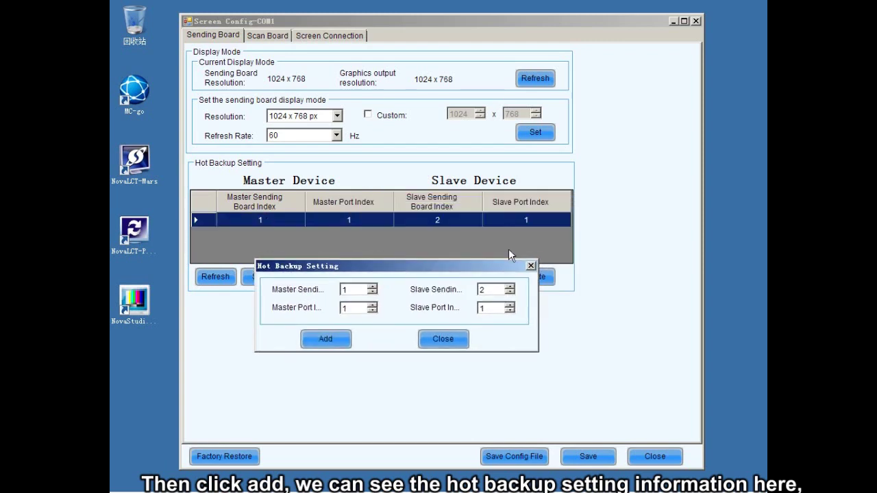
left_click(442, 338)
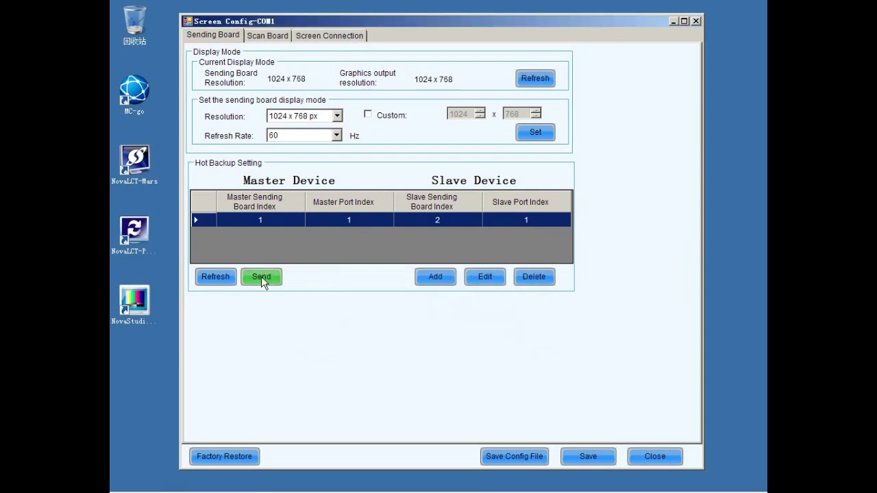
Step: Send the board 1 to board 2 hot backup pairing to the hardware
left_click(261, 276)
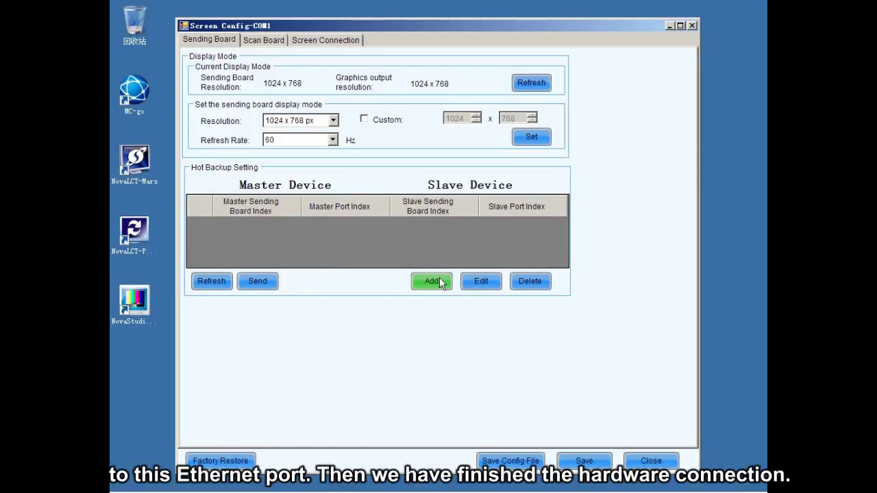
Step: Begin another hot backup master/slave entry in the Hot Backup Setting dialog
left_click(440, 281)
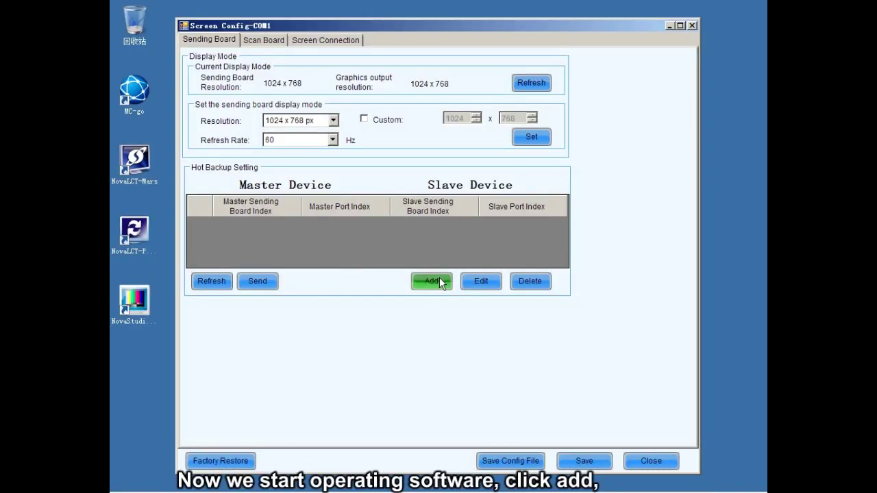